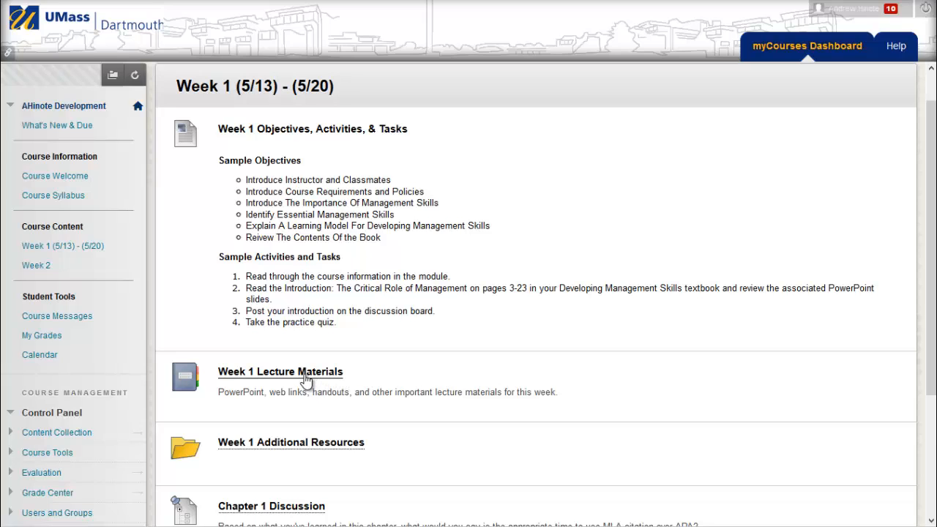
- Page through the Week 1 Lecture Materials module as far as Discussion Board Etiquette, and open the Week 1 Additional Resources folder
{"action": "left_click", "coordinate": [250, 373]}
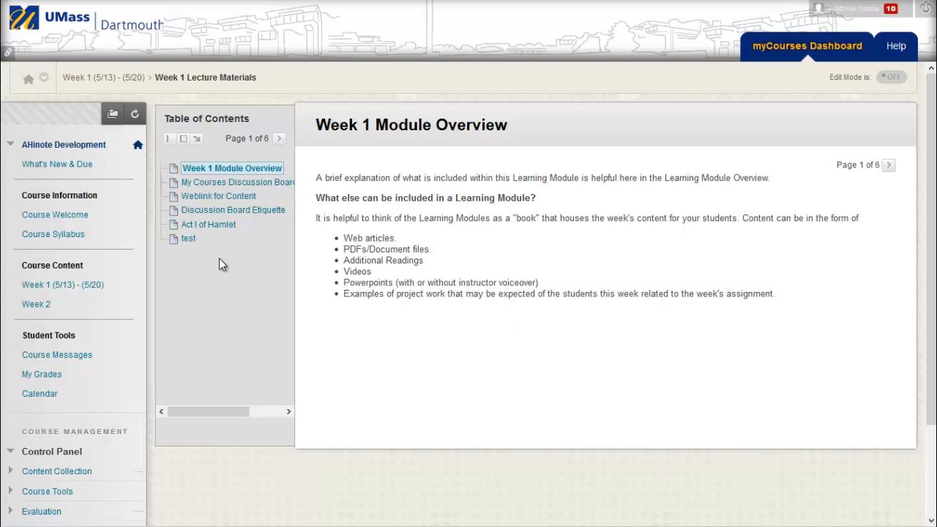
{"action": "left_click", "coordinate": [889, 171]}
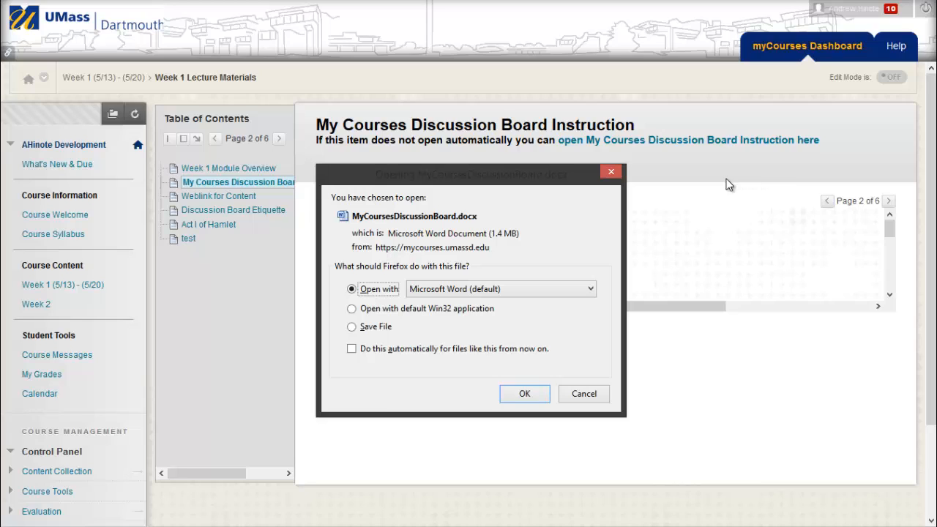
{"action": "left_click", "coordinate": [612, 172]}
{"action": "left_click", "coordinate": [887, 205]}
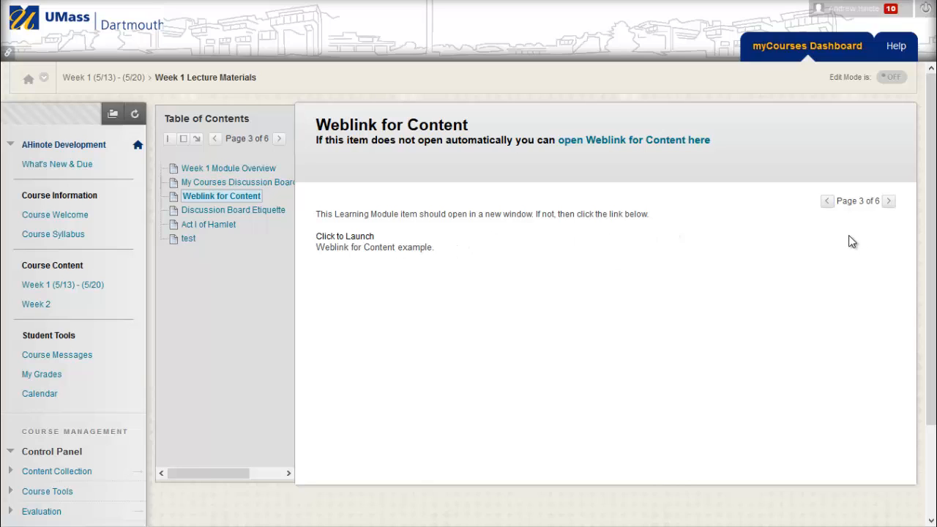
{"action": "left_click", "coordinate": [888, 200]}
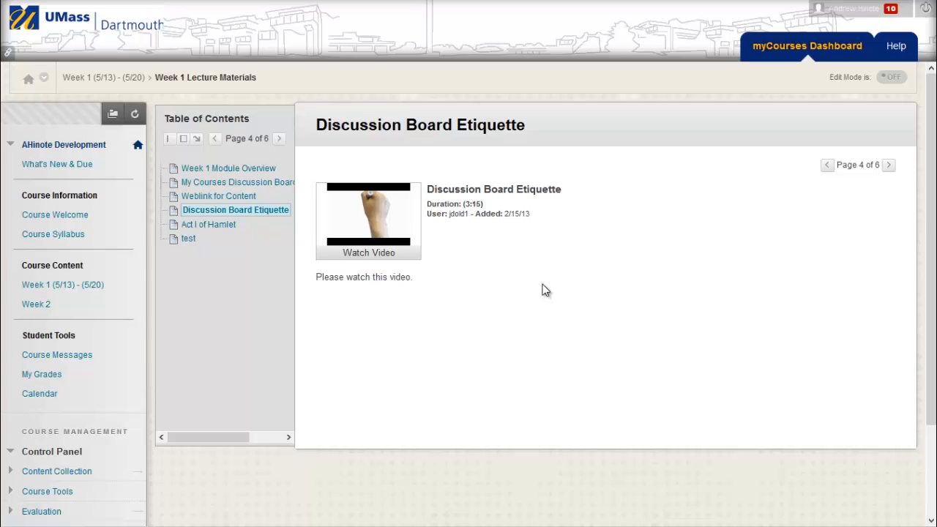
{"action": "key", "text": "alt+Left"}
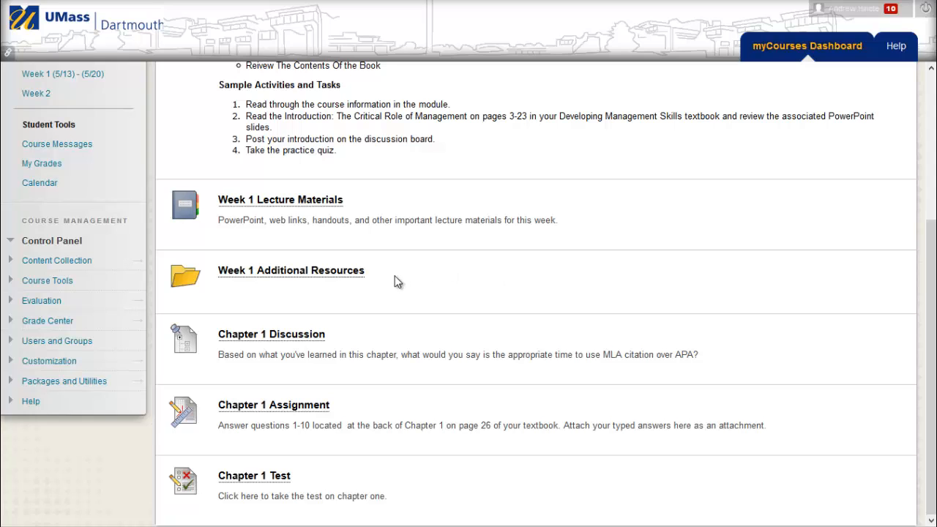
{"action": "left_click", "coordinate": [344, 283]}
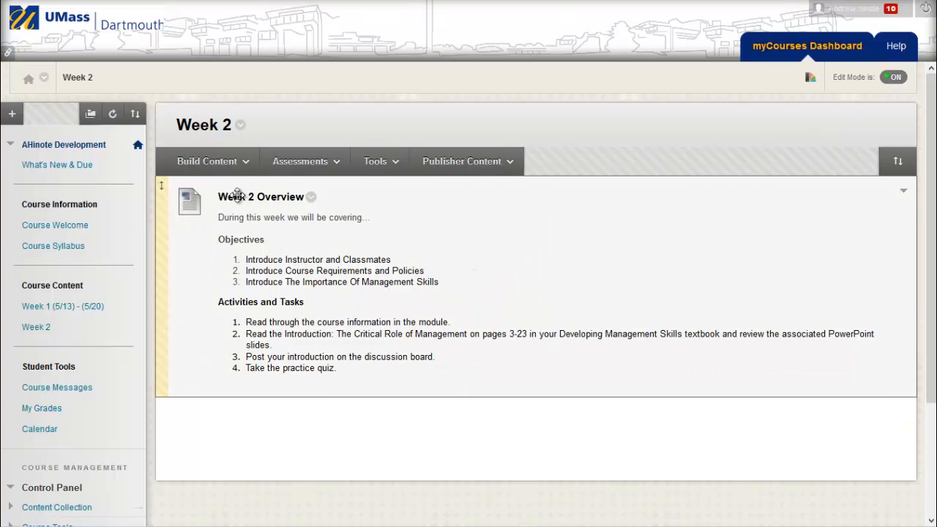
- Create a Week 2 learning module named "Week 2 Lecture Materials" with the text "Find the handouts and lecture notes for Chapter 2 in this learning module."
{"action": "left_click", "coordinate": [224, 165]}
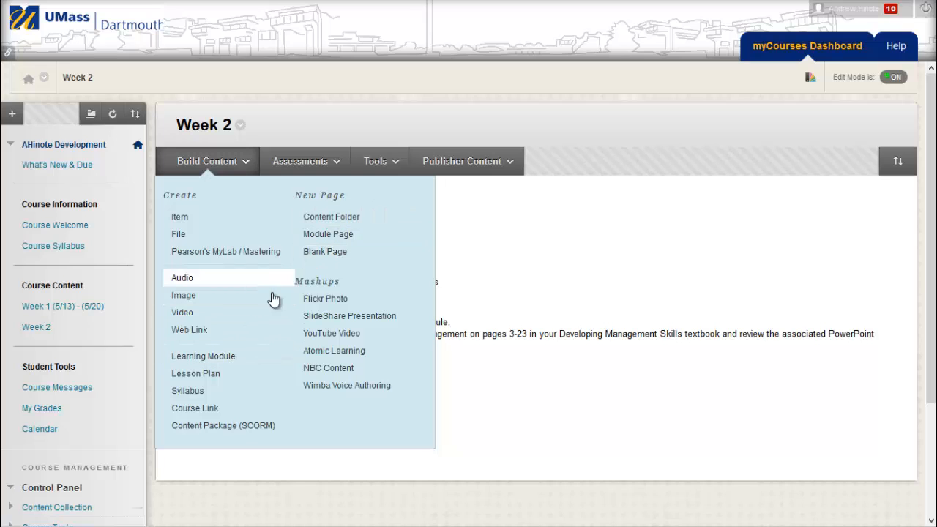
{"action": "left_click", "coordinate": [230, 356]}
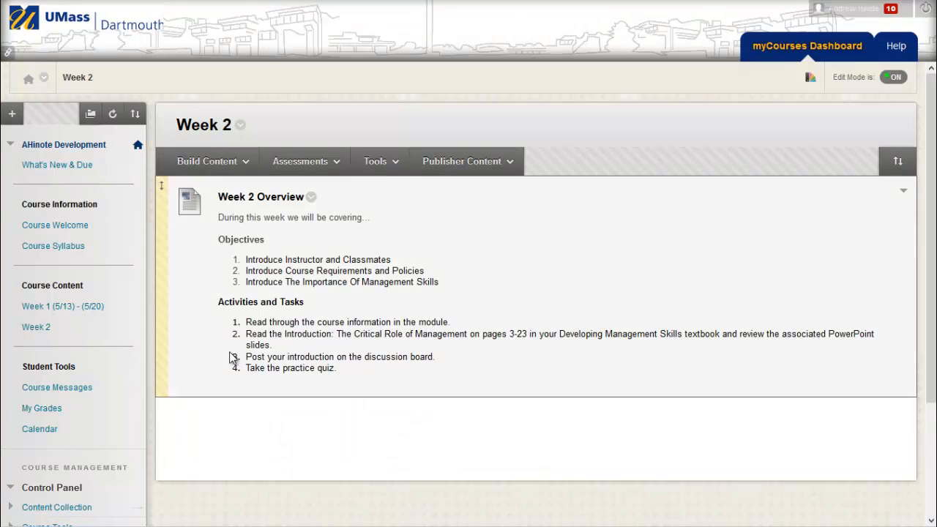
{"action": "left_click", "coordinate": [430, 138]}
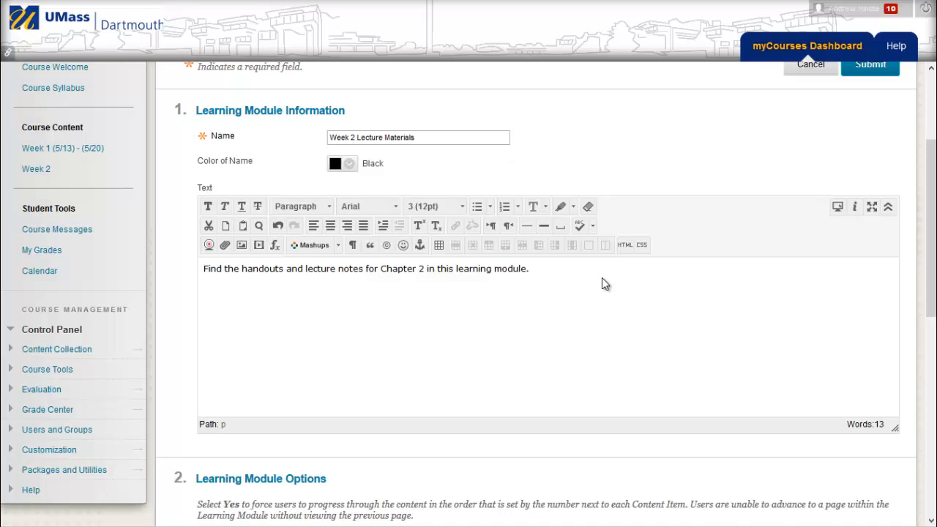
{"action": "left_click_drag", "start_coordinate": [933, 271], "coordinate": [933, 485]}
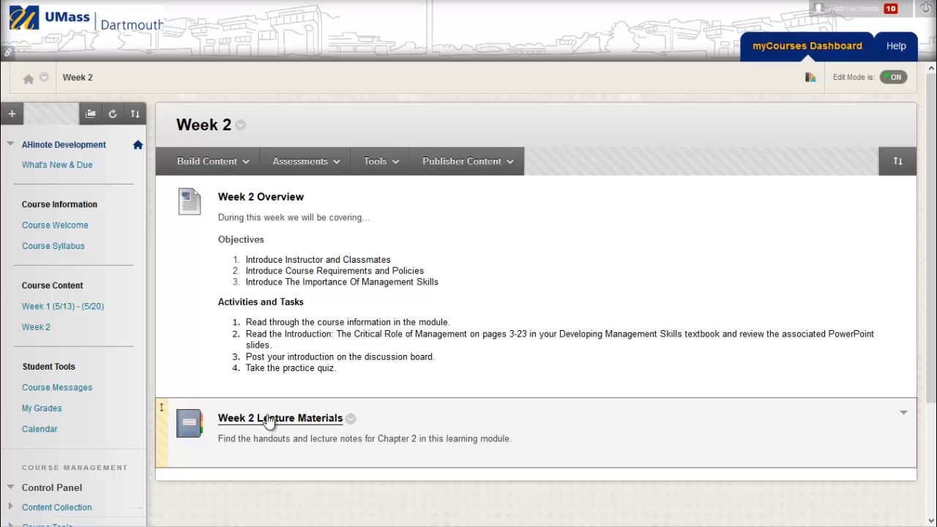
{"action": "left_click", "coordinate": [269, 421]}
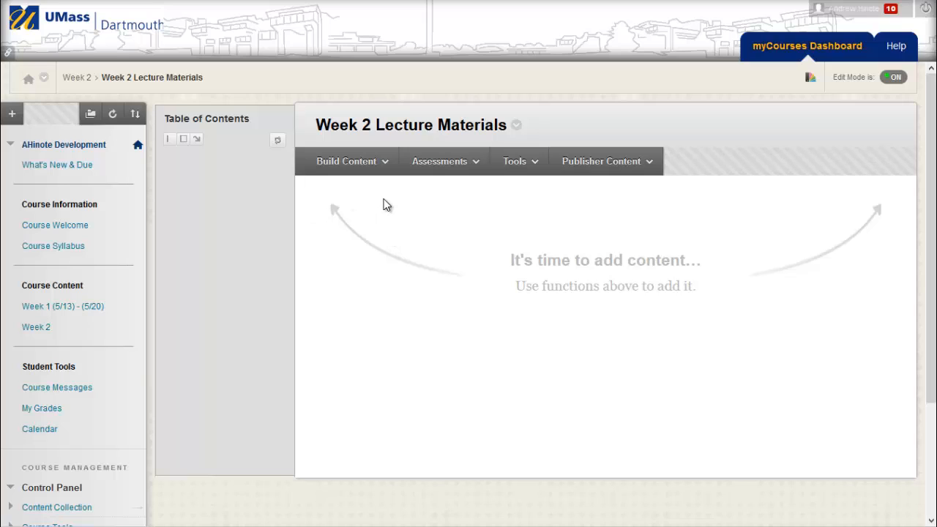
{"action": "left_click", "coordinate": [370, 173]}
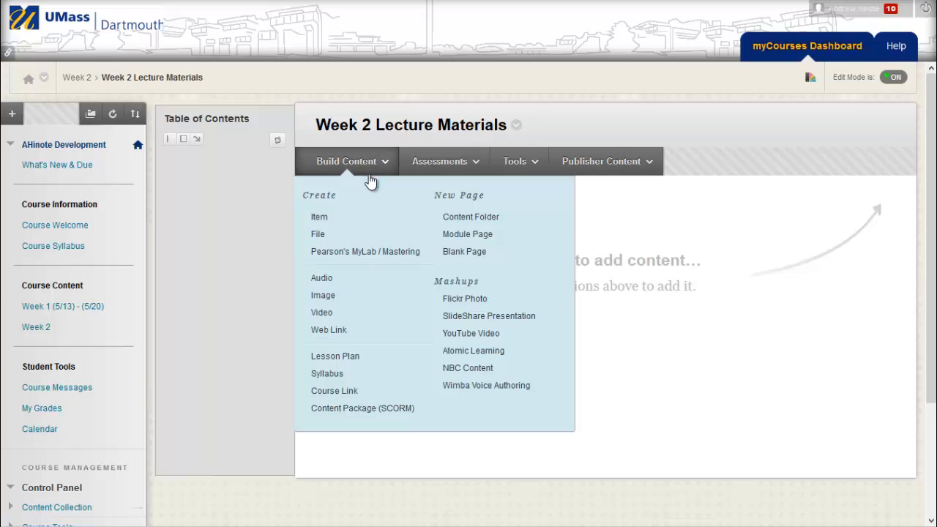
{"action": "left_click", "coordinate": [328, 331]}
{"action": "left_click", "coordinate": [350, 334]}
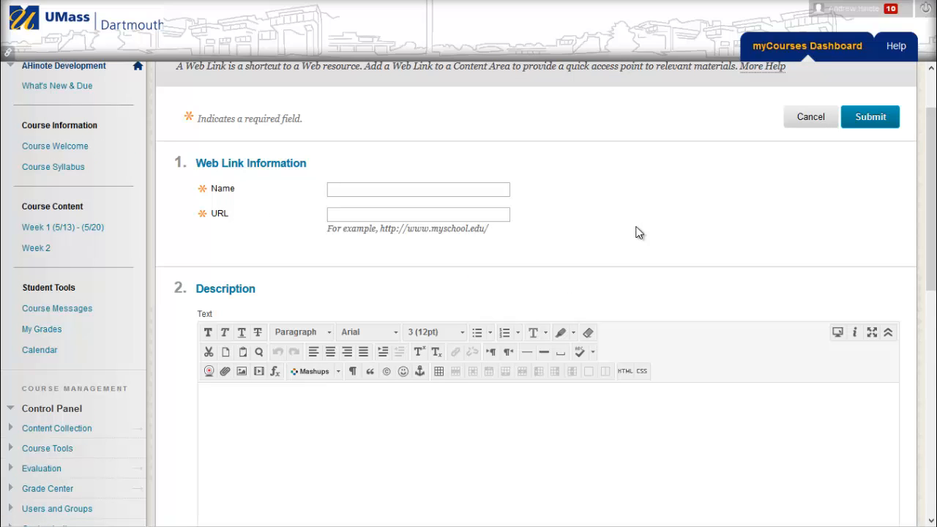
{"action": "type", "text": "UMass Dartmouth Homepage"}
{"action": "key", "text": "Tab"}
{"action": "type", "text": "http://www.umassd.edu"}
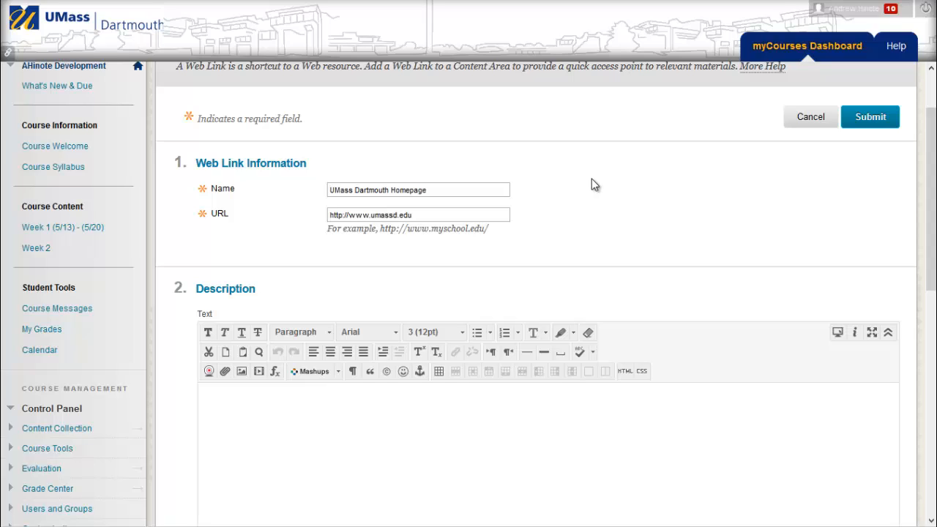
{"action": "left_click", "coordinate": [869, 118]}
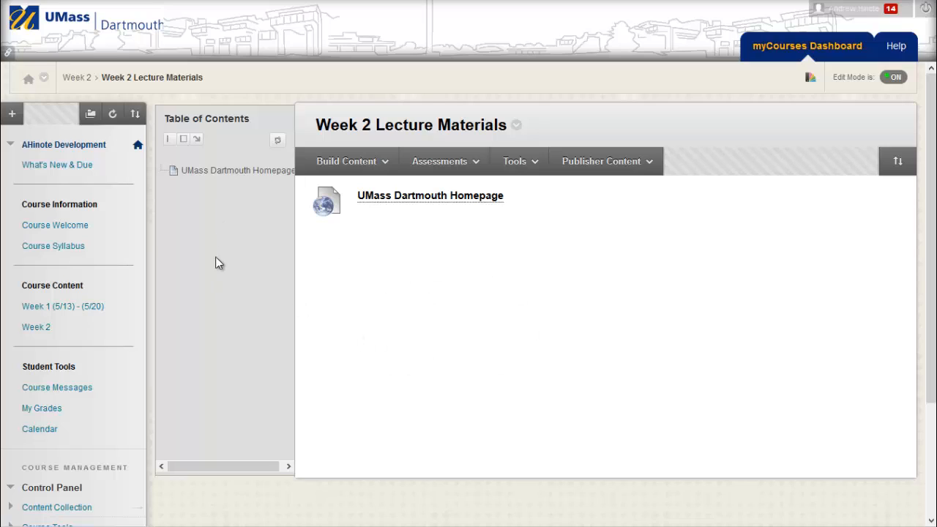
- Preview the UMass Dartmouth Homepage link with Edit Mode off, and return to the Week 2 Lecture Materials module
{"action": "mouse_move", "coordinate": [494, 234]}
{"action": "left_click", "coordinate": [894, 77]}
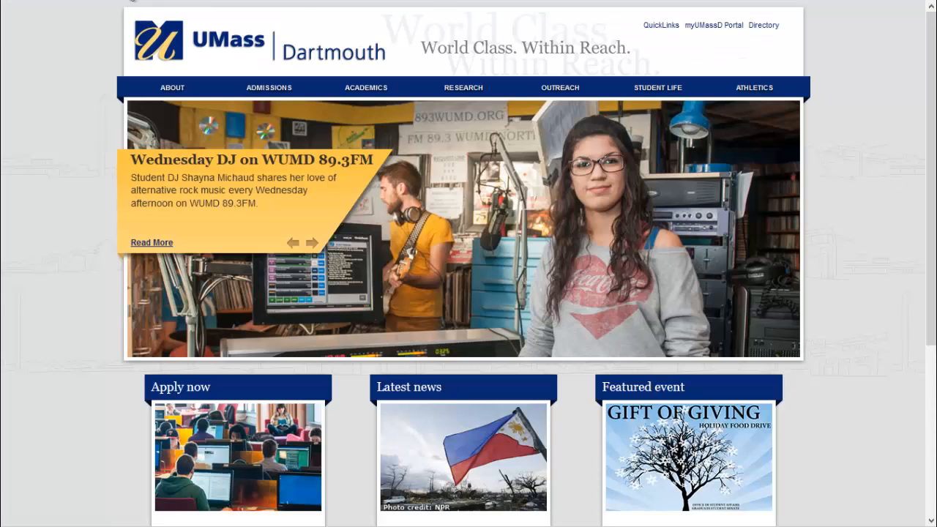
{"action": "left_click", "coordinate": [139, 4]}
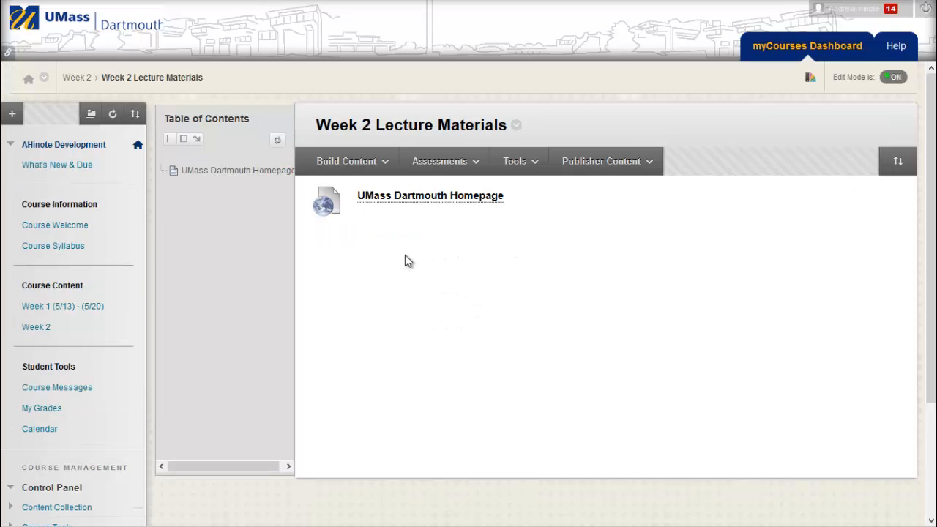
- Create a content folder named "Week 2 Additional Resources" in the Week 2 content area
{"action": "left_click", "coordinate": [339, 161]}
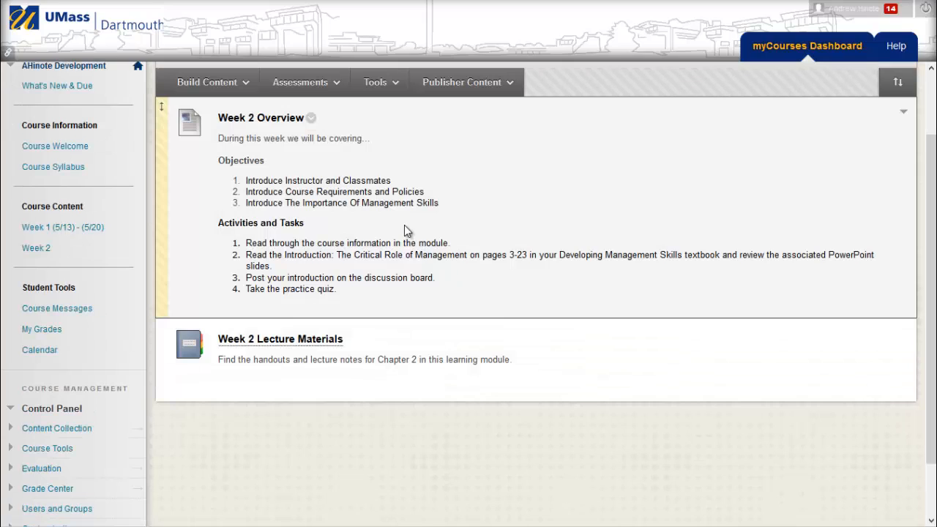
{"action": "left_click", "coordinate": [219, 88]}
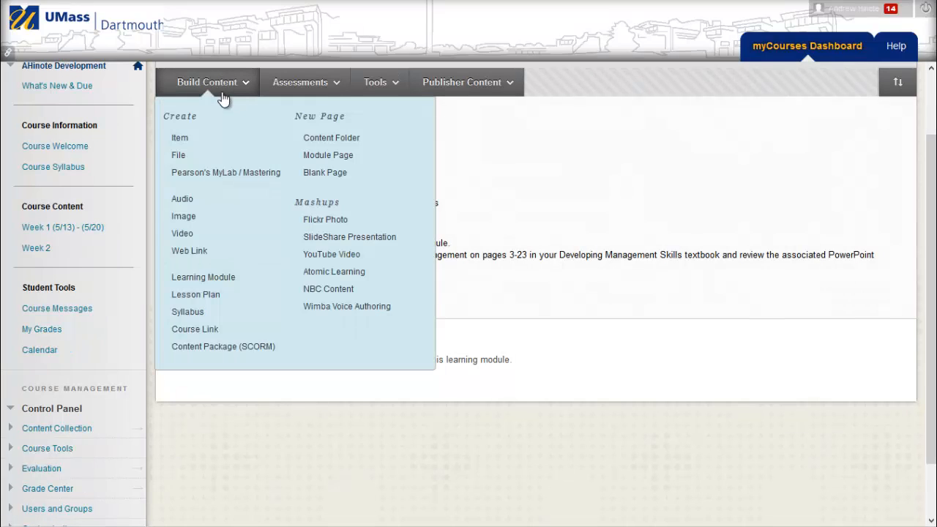
{"action": "left_click", "coordinate": [358, 144]}
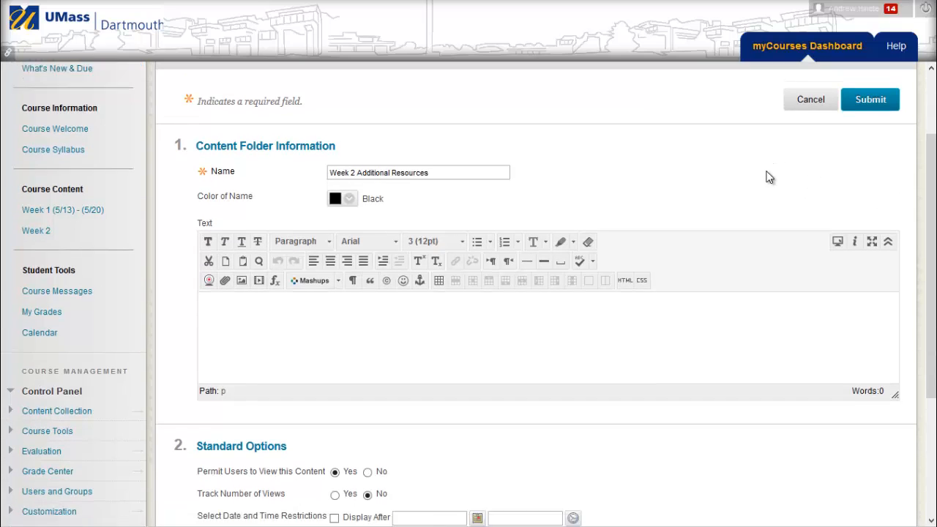
{"action": "scroll", "coordinate": [769, 176], "scroll_direction": "down", "scroll_amount": 3}
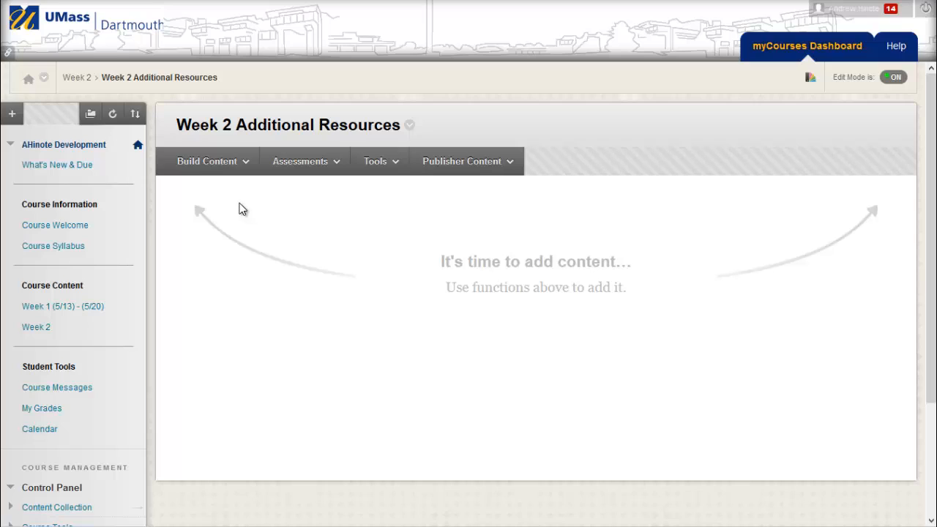
- Add a file item named "Handout" to the Week 2 Additional Resources folder, using Handout.rtf from the computer
{"action": "left_click", "coordinate": [218, 162]}
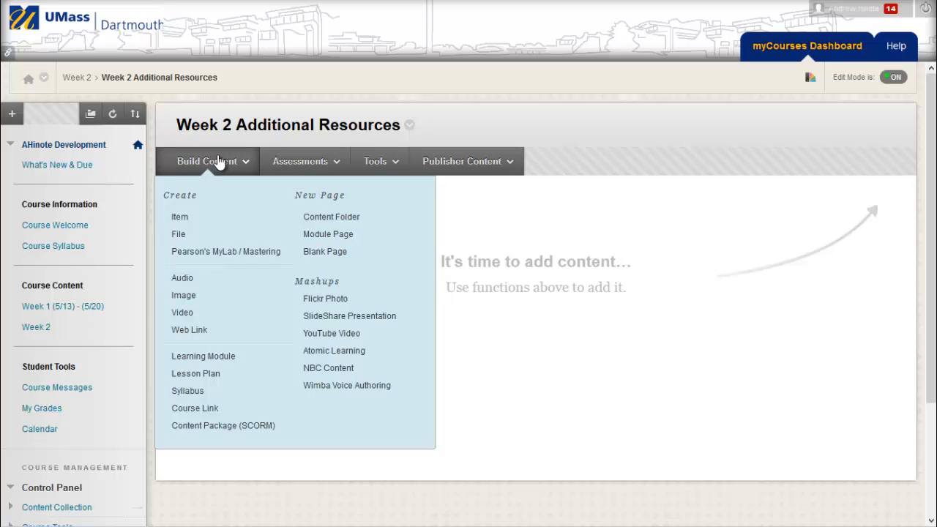
{"action": "left_click", "coordinate": [188, 234]}
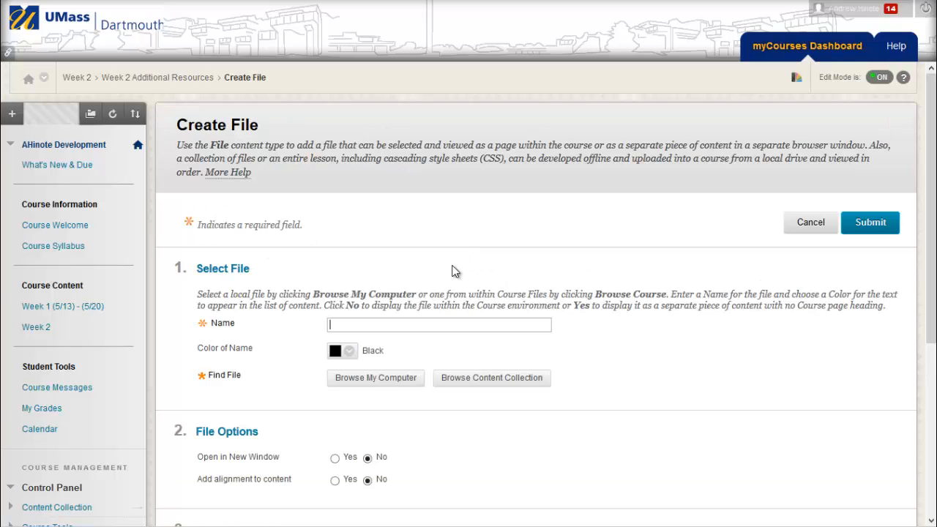
{"action": "left_click", "coordinate": [375, 382]}
{"action": "double_click", "coordinate": [293, 183]}
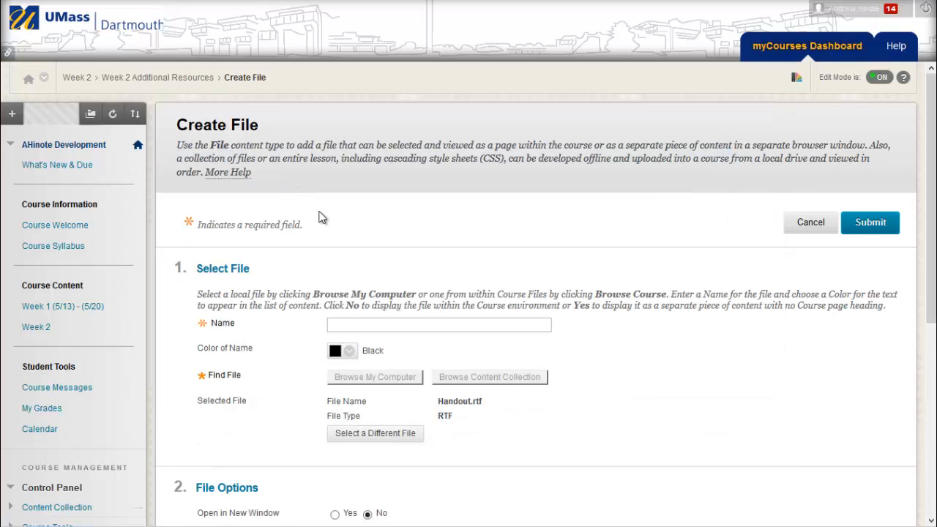
{"action": "left_click", "coordinate": [396, 325]}
{"action": "type", "text": "Handout"}
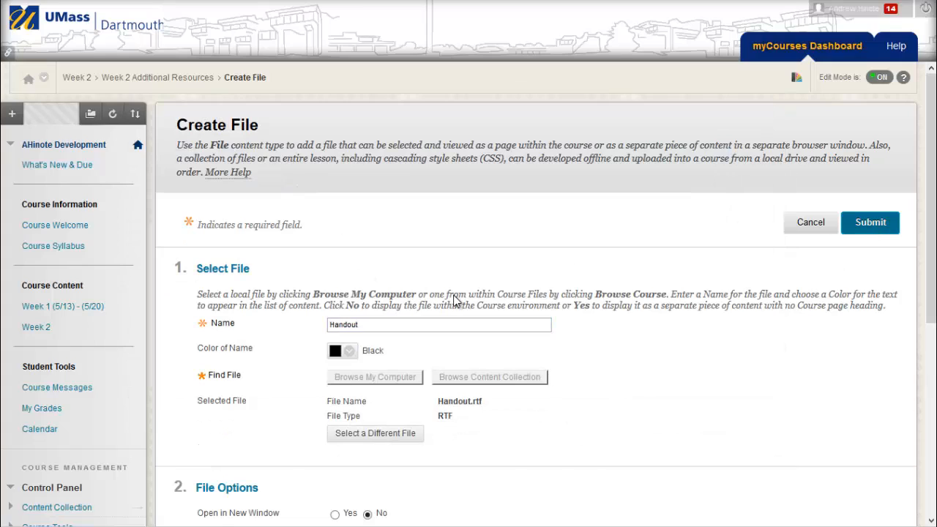
{"action": "key", "text": "Return"}
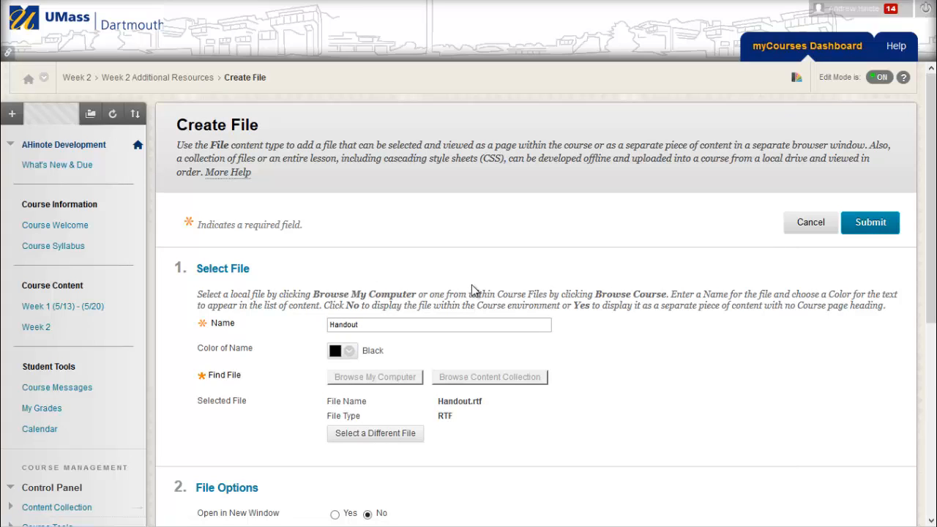